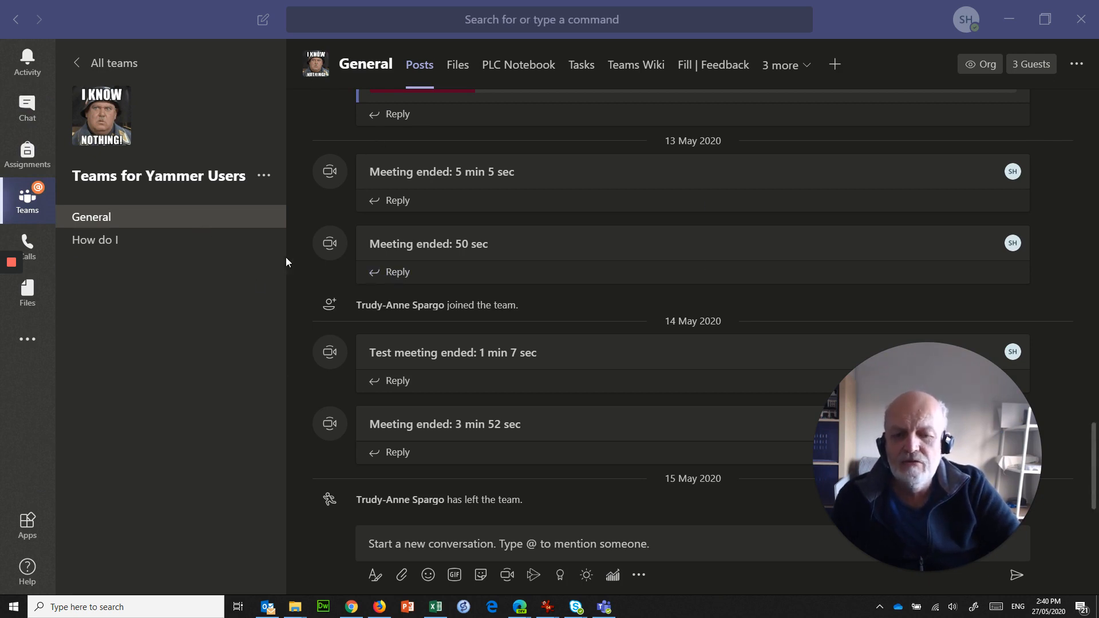
- Switch to the Outlook calendar and create a Teams meeting on Wednesday 27/05/2020 from 3:30 PM to 4:00 PM
{"action": "left_click", "coordinate": [268, 608]}
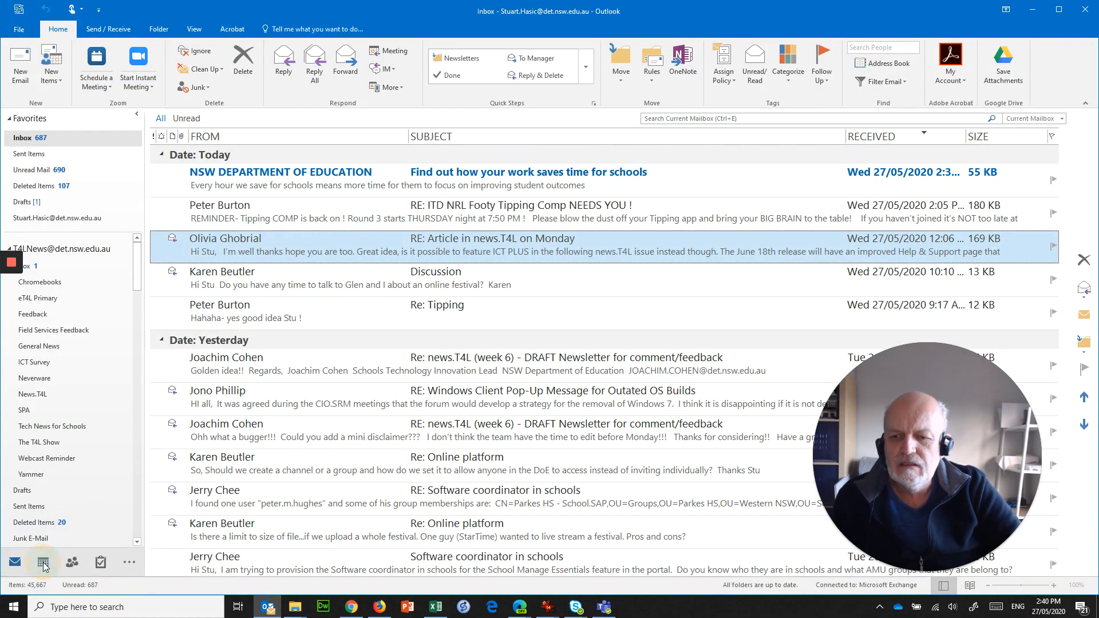
{"action": "left_click", "coordinate": [43, 563]}
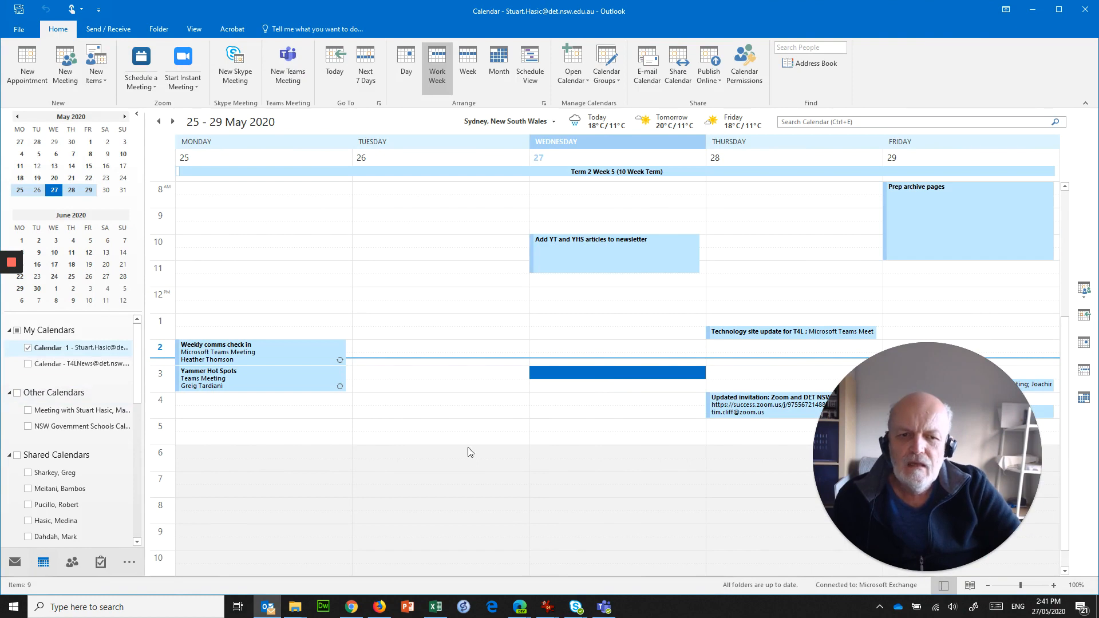
{"action": "double_click", "coordinate": [547, 387]}
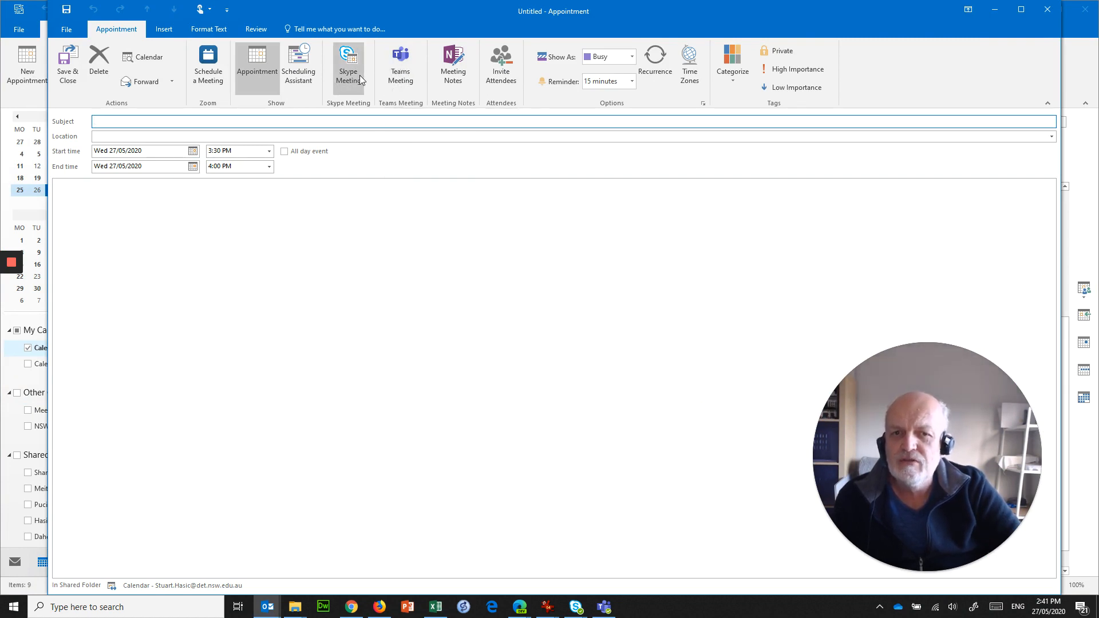
{"action": "left_click", "coordinate": [404, 71]}
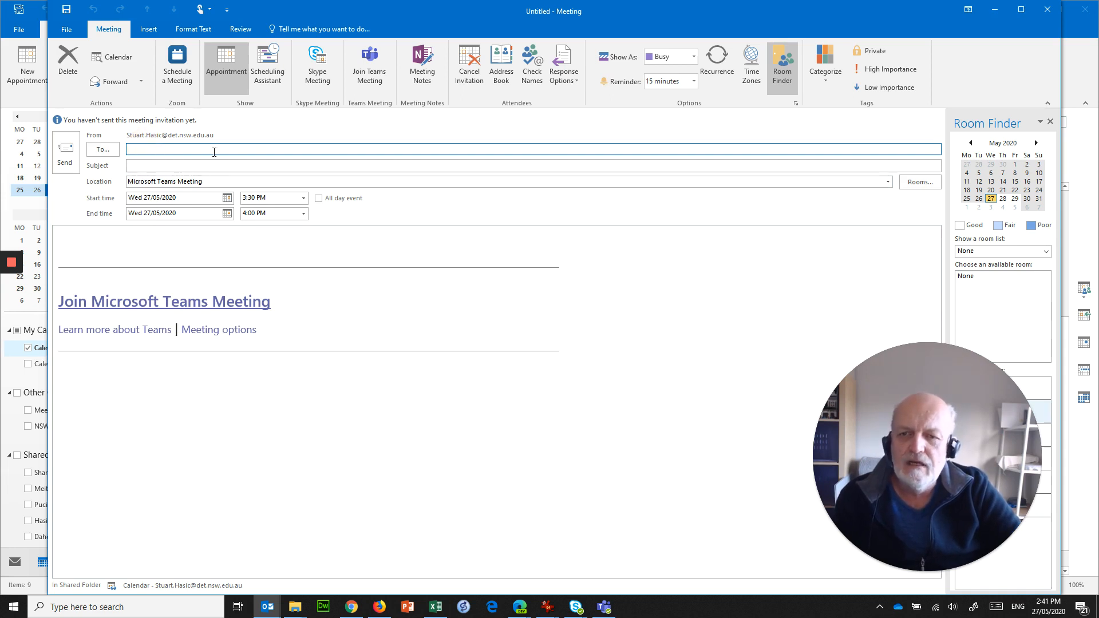
- Add the organiser's own contact as the attendee of the new meeting
{"action": "type", "text": "Stua"}
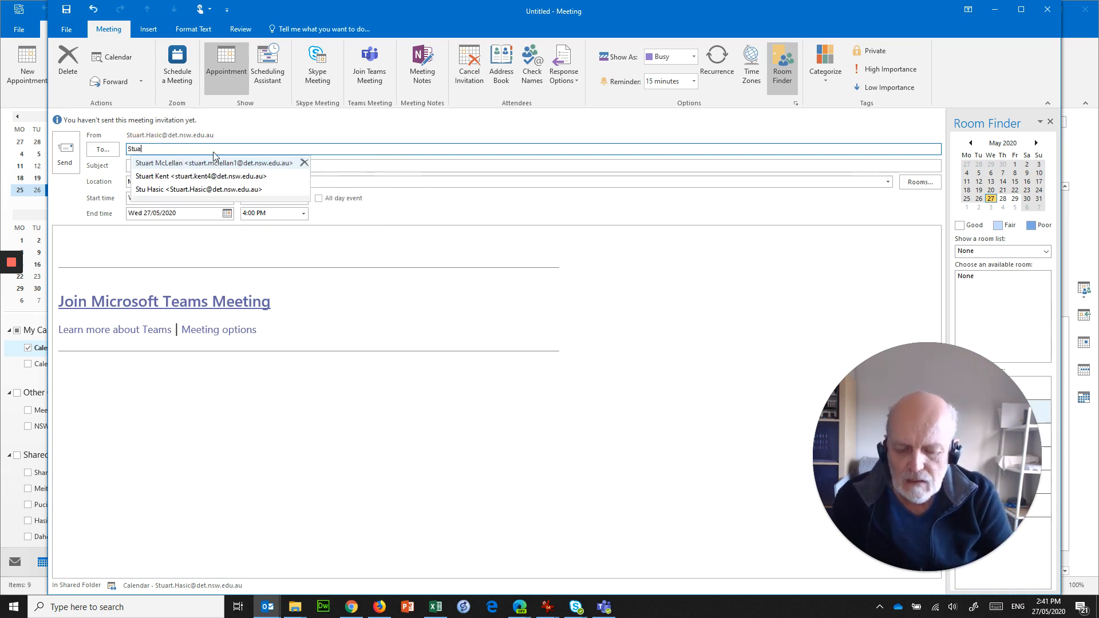
{"action": "type", "text": "rt"}
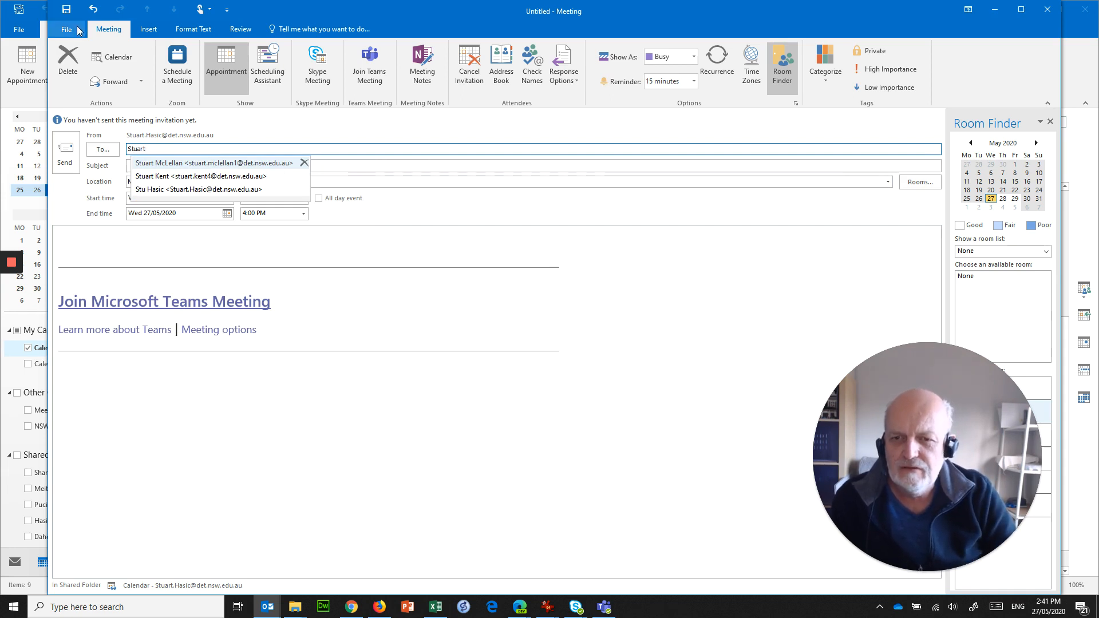
{"action": "left_click", "coordinate": [172, 189]}
{"action": "left_click", "coordinate": [165, 167]}
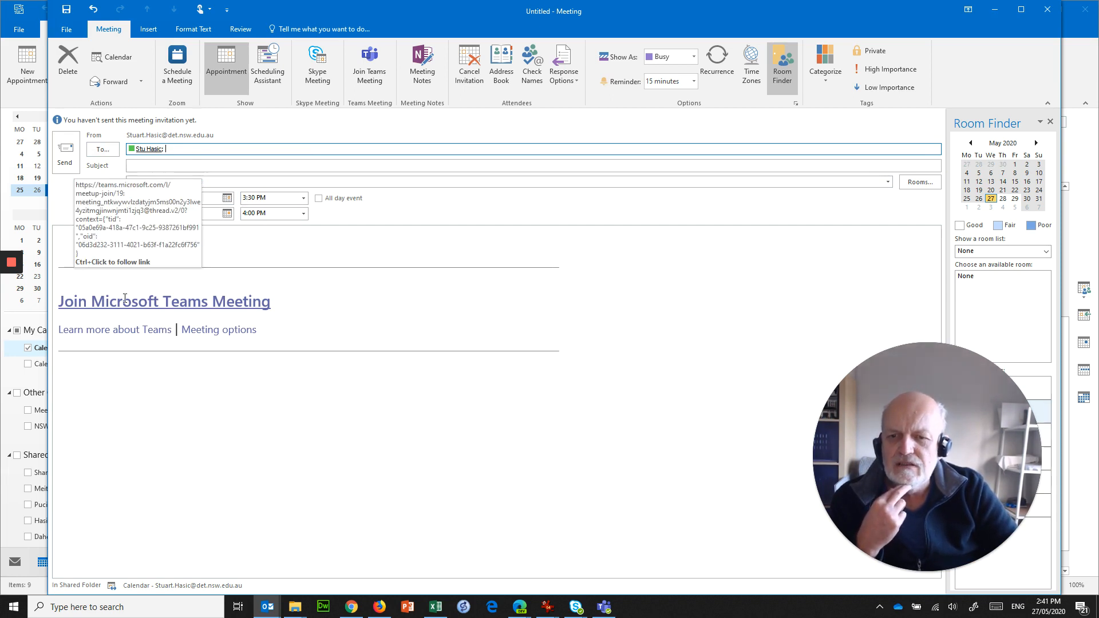
- Give the meeting the subject "Whole Team Meeting" and send the invitation
{"action": "left_click", "coordinate": [62, 157]}
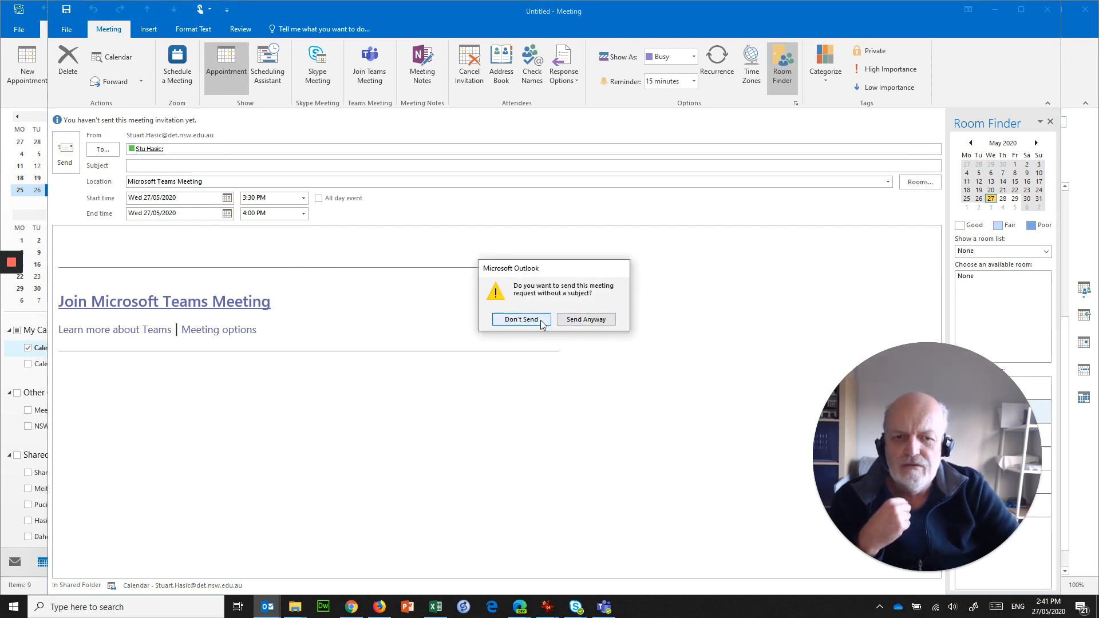
{"action": "left_click", "coordinate": [522, 319]}
{"action": "left_click", "coordinate": [148, 165]}
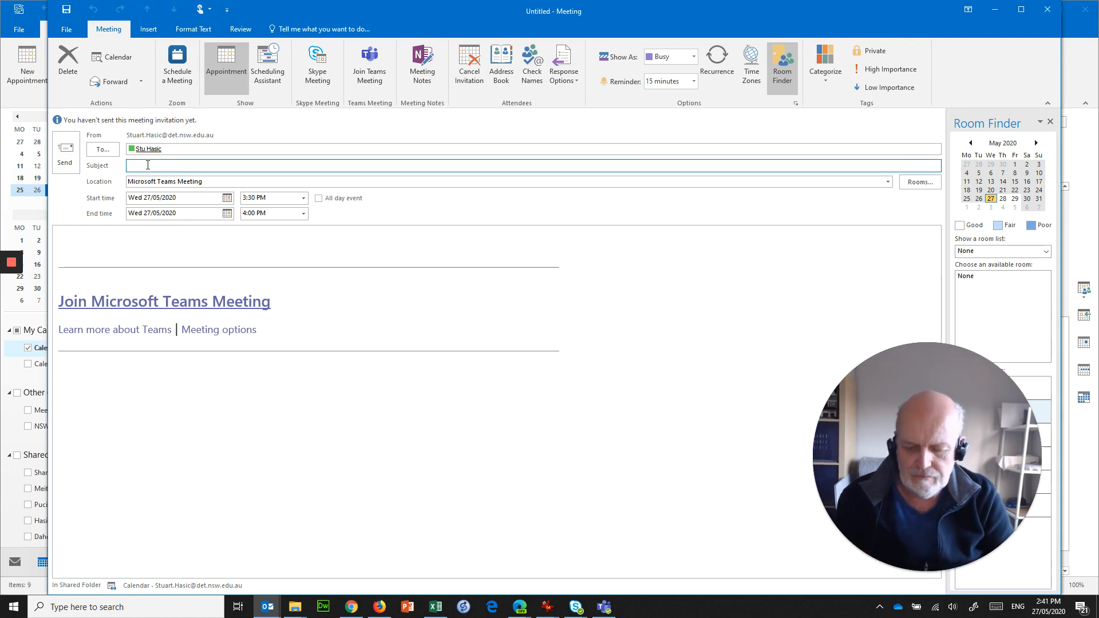
{"action": "type", "text": "Whole Team"}
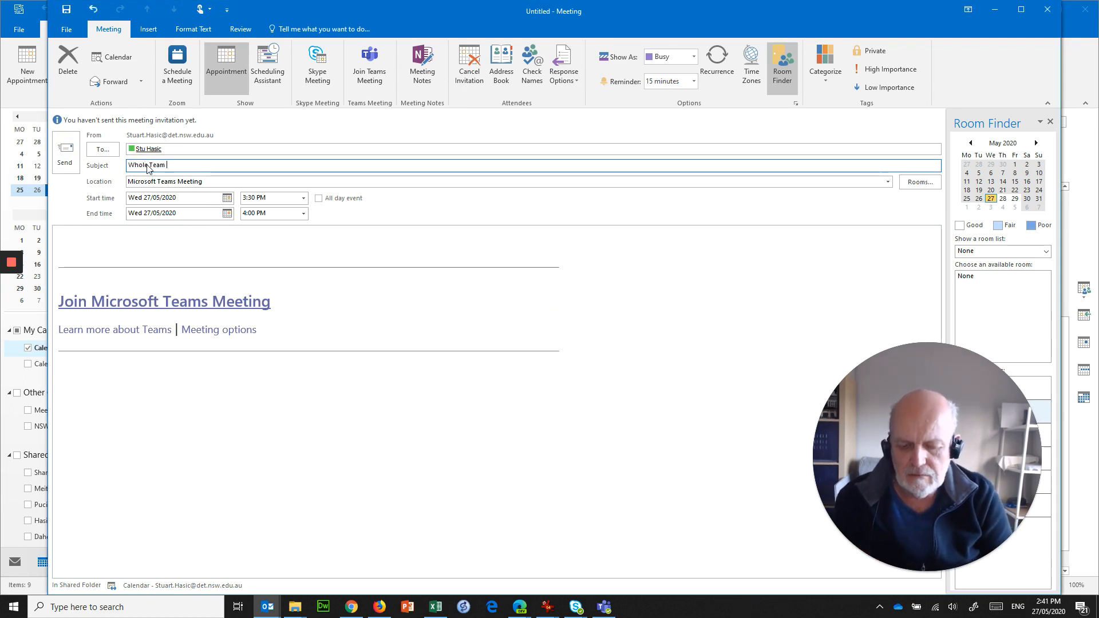
{"action": "type", "text": " Meeting"}
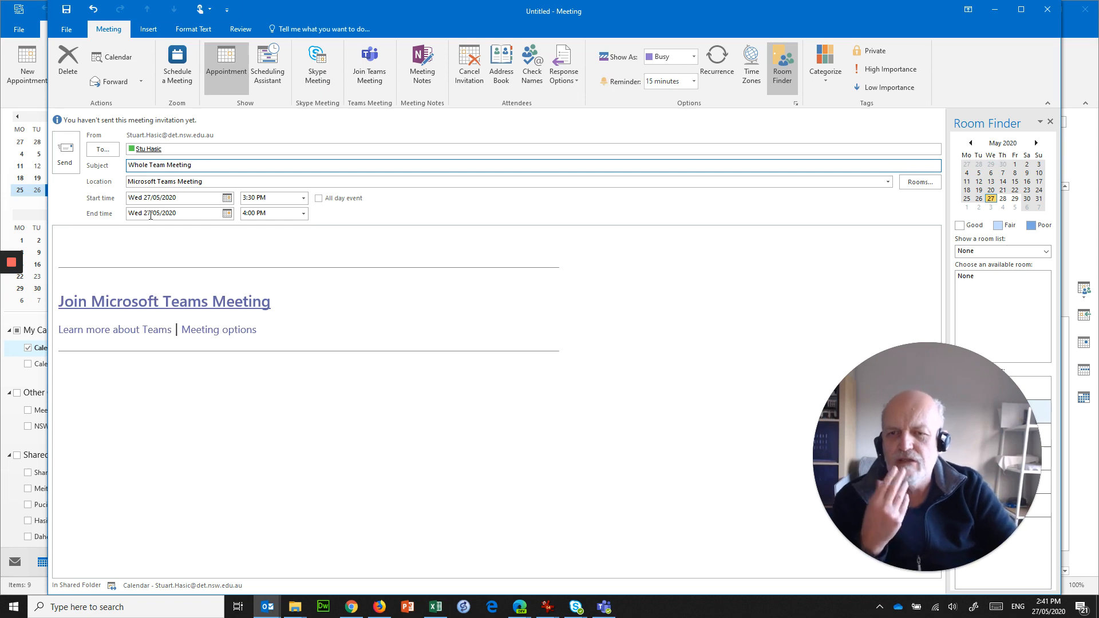
{"action": "left_click", "coordinate": [71, 160]}
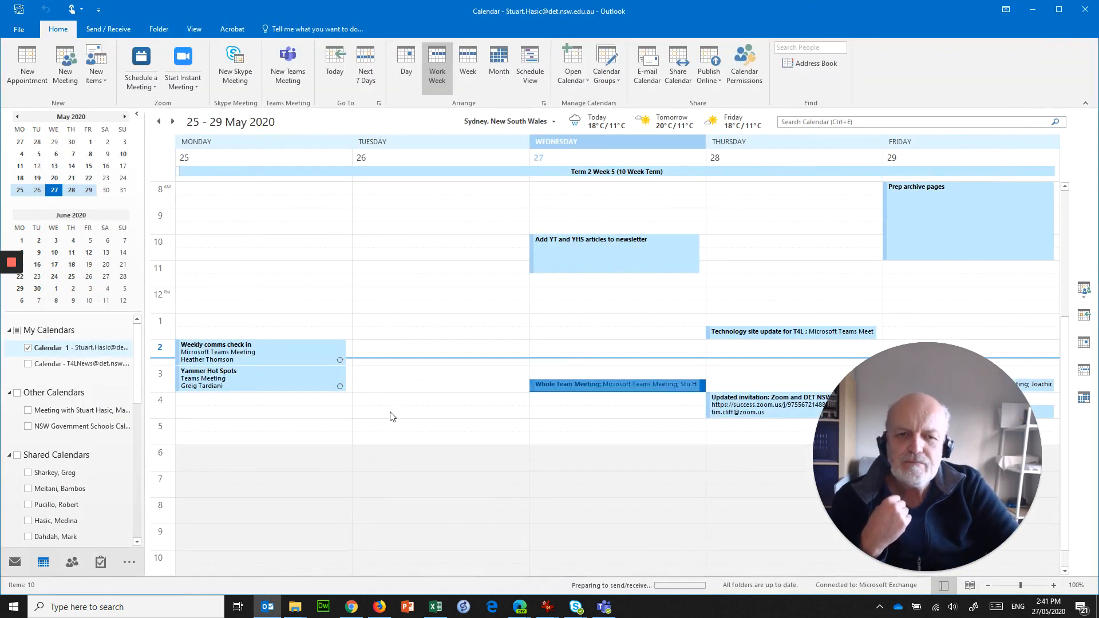
- Open the online meeting options of the Whole Team Meeting and examine the choices for who can bypass the lobby
{"action": "double_click", "coordinate": [577, 384]}
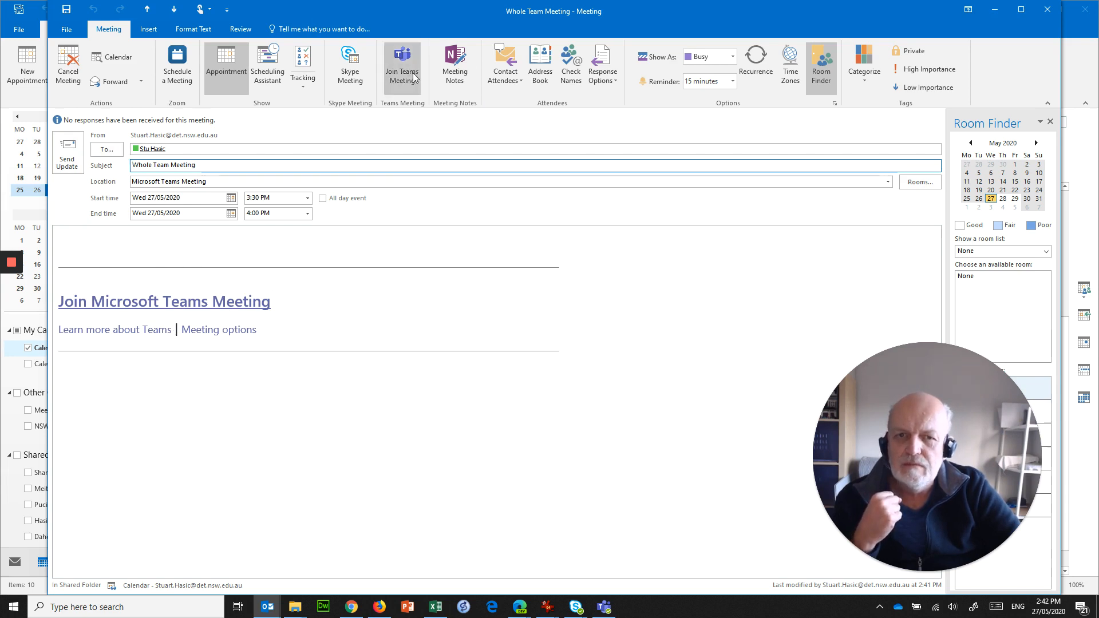
{"action": "left_click", "coordinate": [207, 335], "text": "ctrl"}
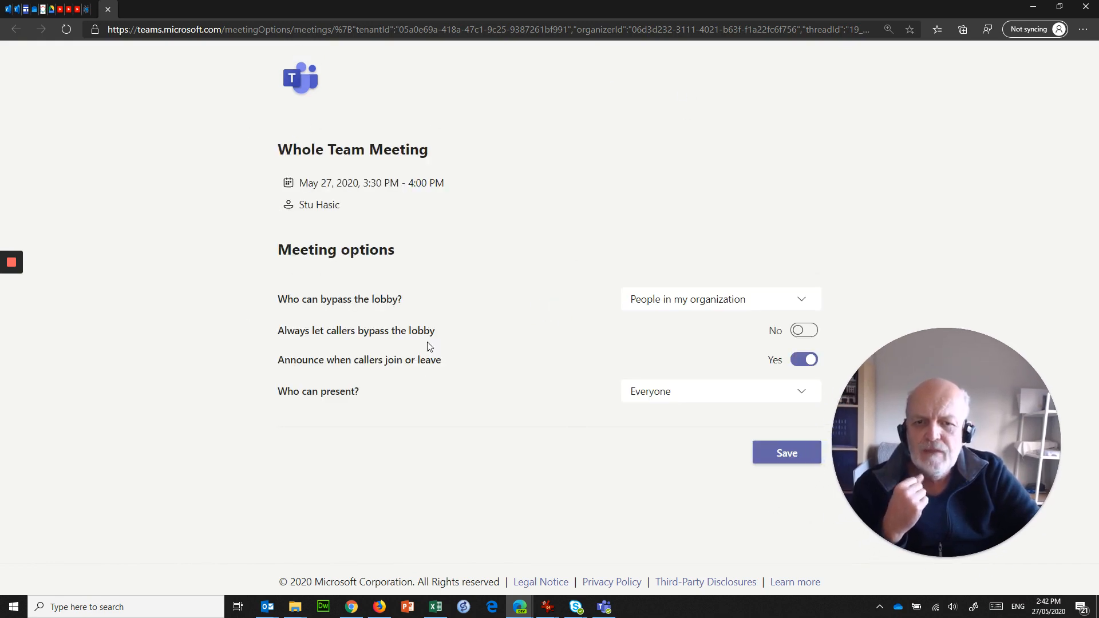
{"action": "left_click", "coordinate": [759, 299]}
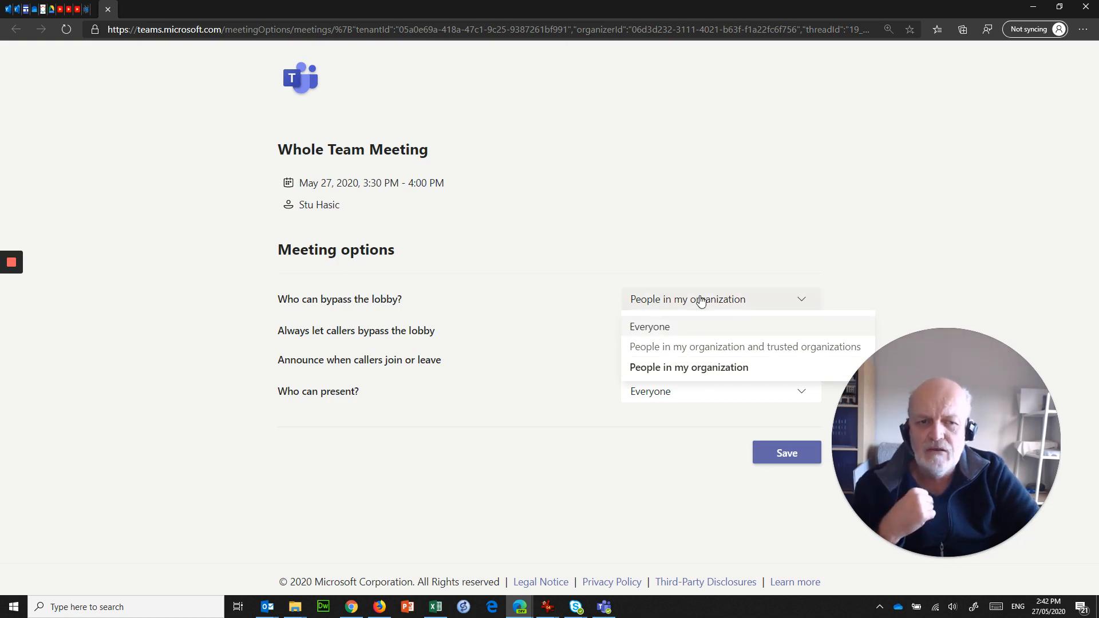
{"action": "left_click", "coordinate": [609, 261]}
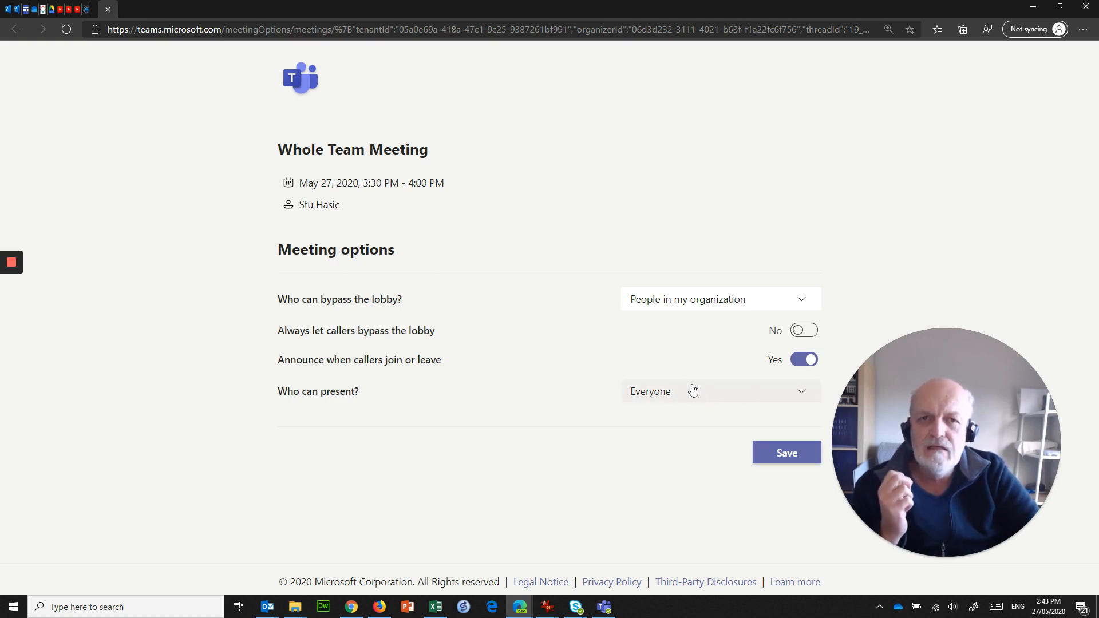
- Set who can present to Only me and save the meeting options
{"action": "left_click", "coordinate": [676, 395]}
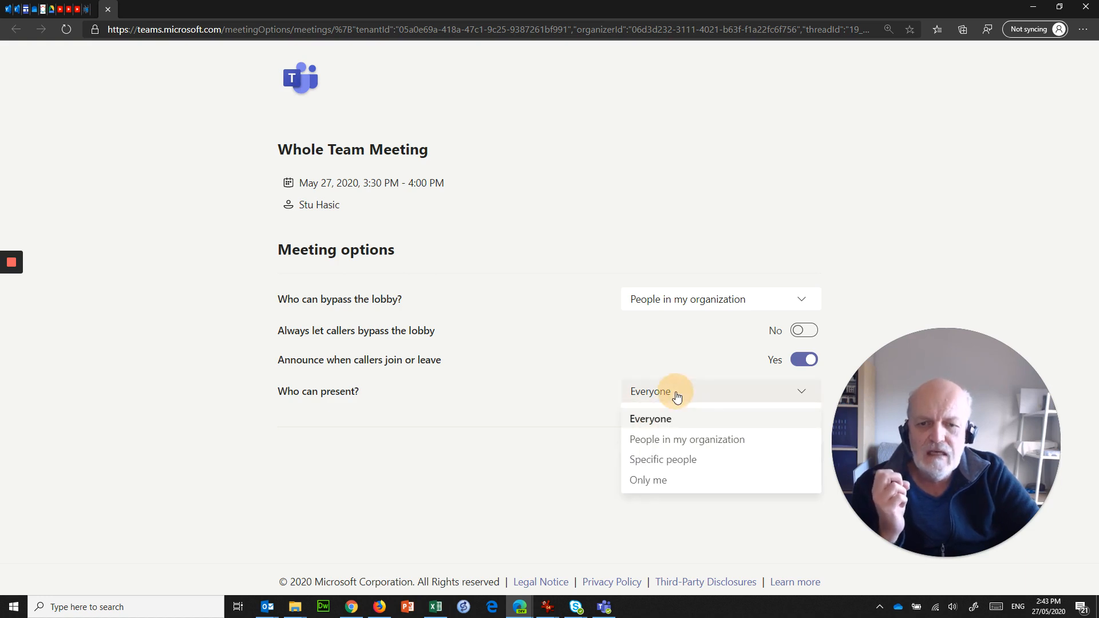
{"action": "left_click", "coordinate": [646, 481]}
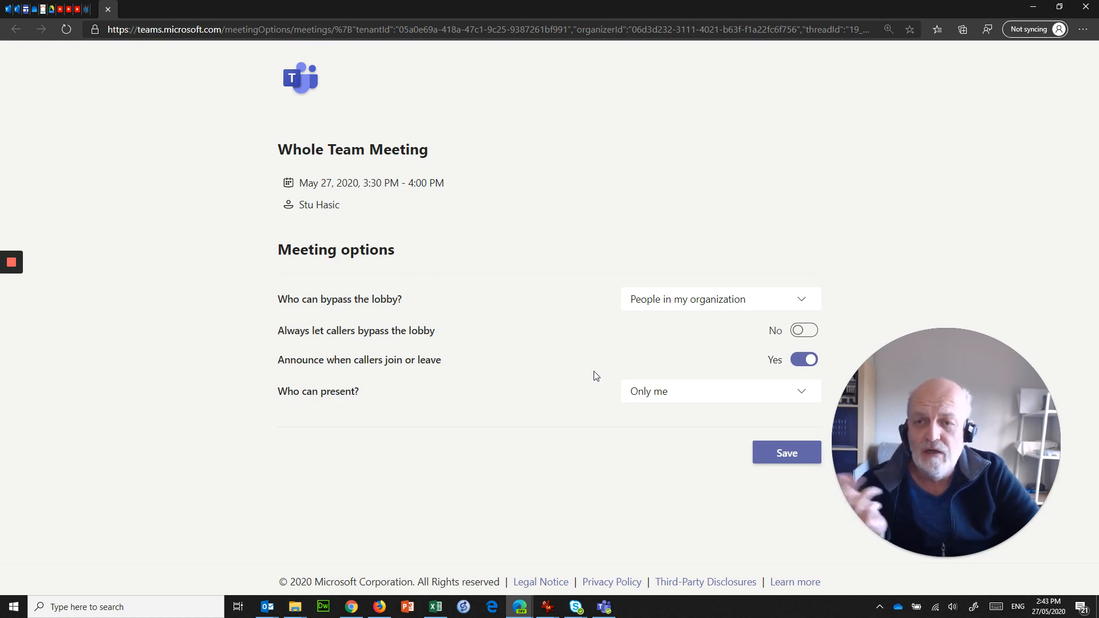
{"action": "left_click", "coordinate": [682, 393]}
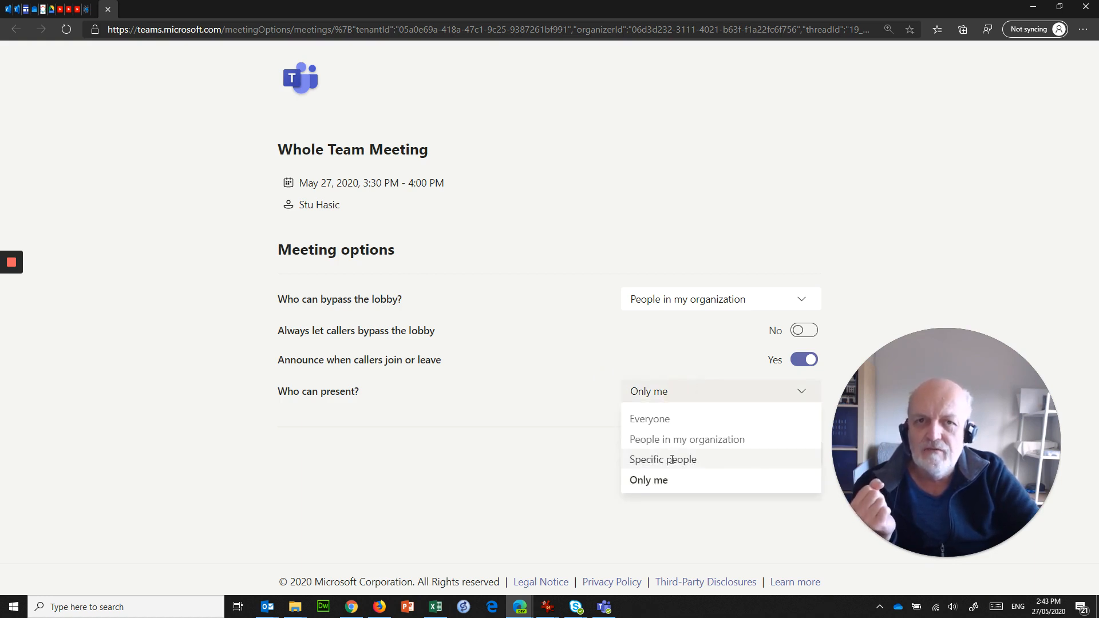
{"action": "left_click", "coordinate": [643, 480]}
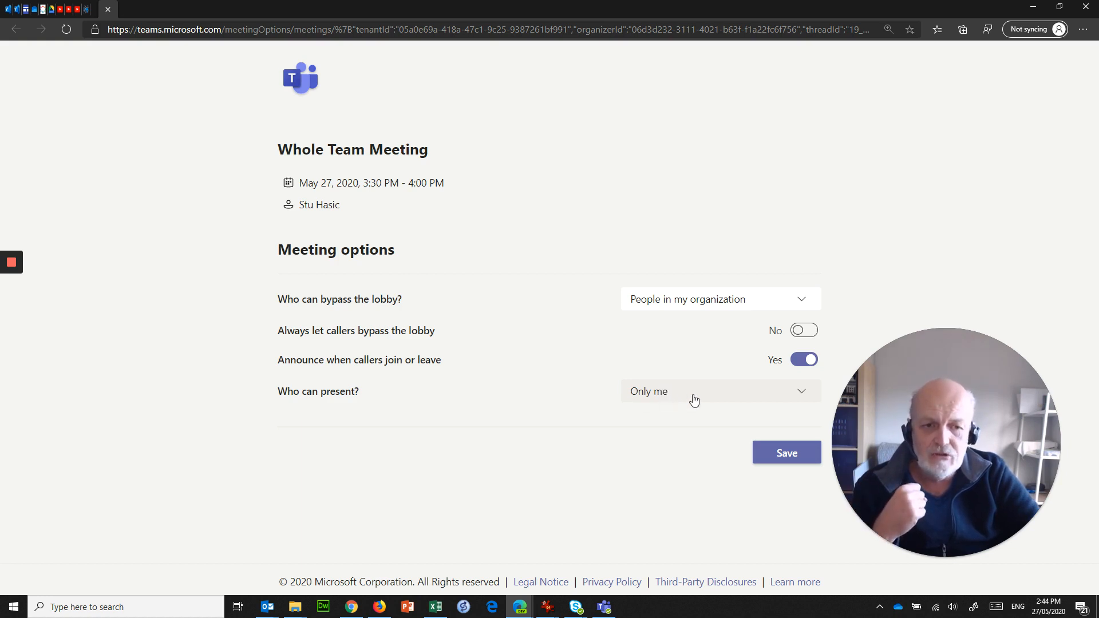
{"action": "left_click", "coordinate": [788, 458]}
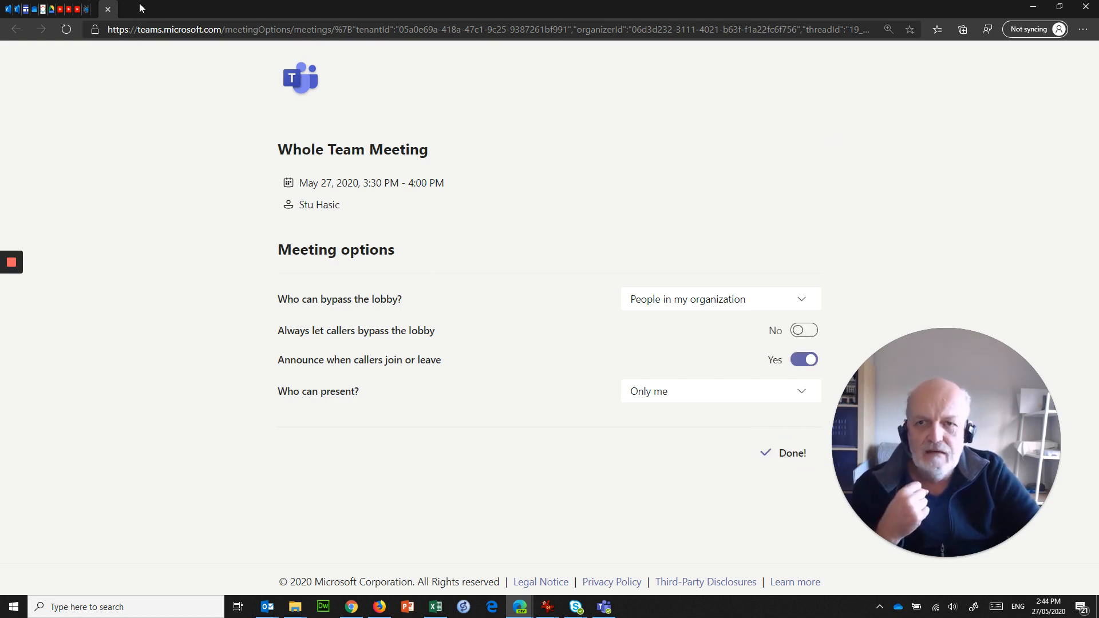
- Close the meeting options page and send the meeting update to the attendee without further changes
{"action": "left_click", "coordinate": [1086, 6]}
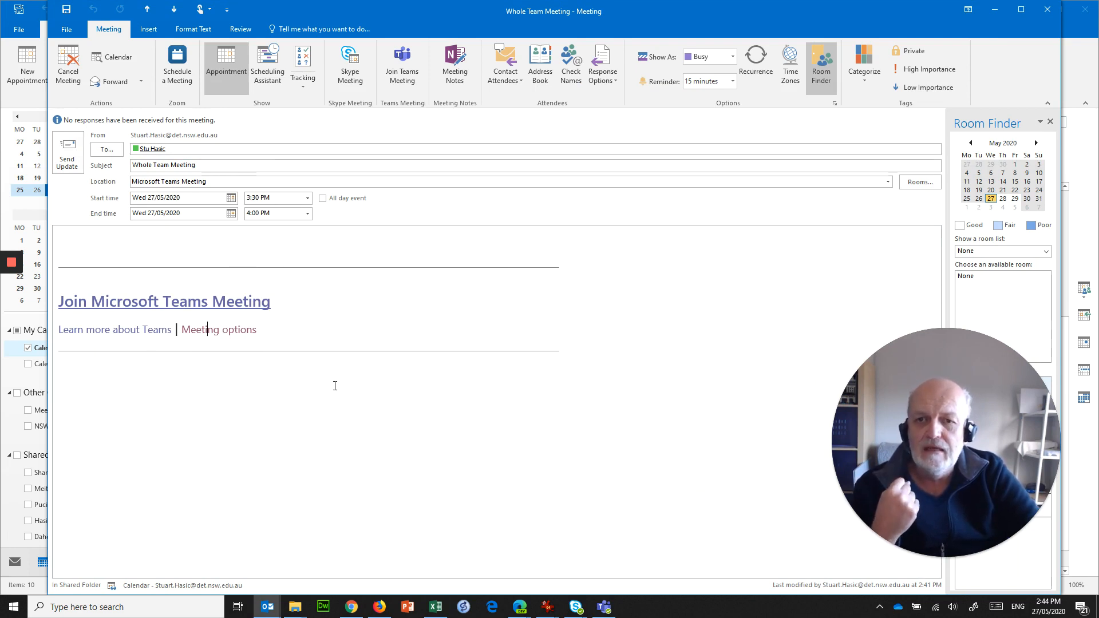
{"action": "left_click", "coordinate": [67, 153]}
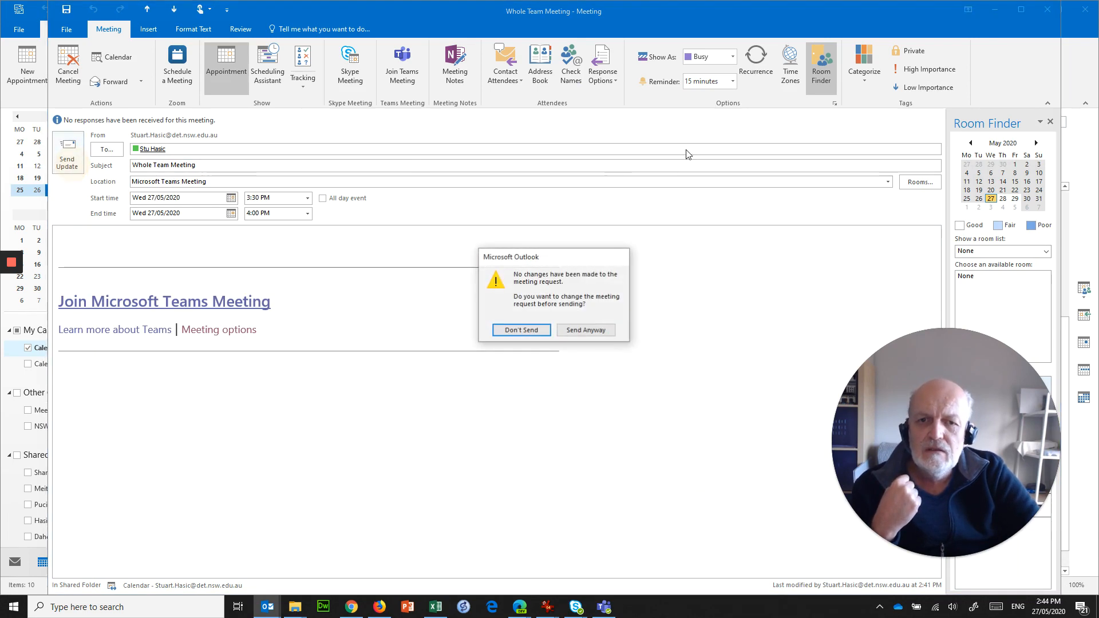
{"action": "left_click", "coordinate": [603, 334]}
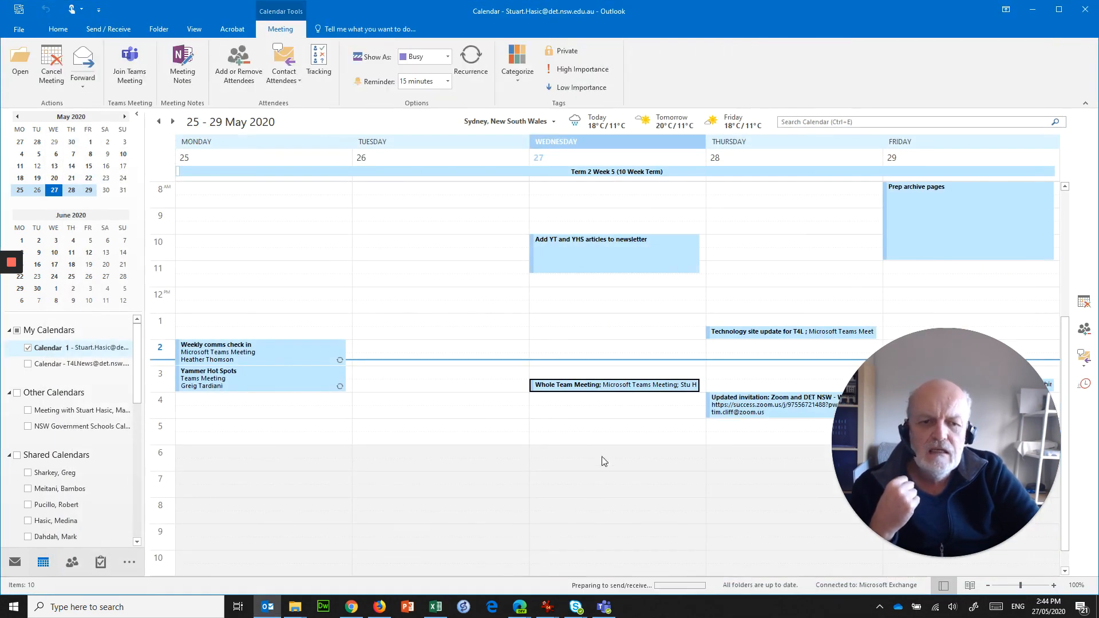
- Reopen the Whole Team Meeting from the calendar and follow its join link into the Teams desktop app
{"action": "double_click", "coordinate": [599, 389]}
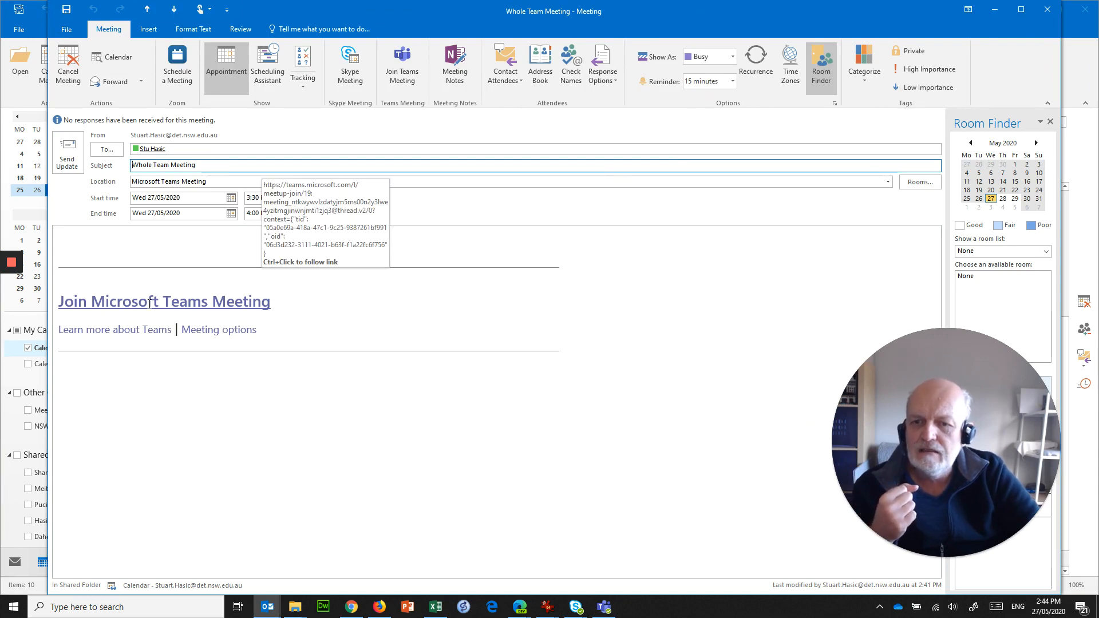
{"action": "left_click", "coordinate": [155, 303], "text": "ctrl"}
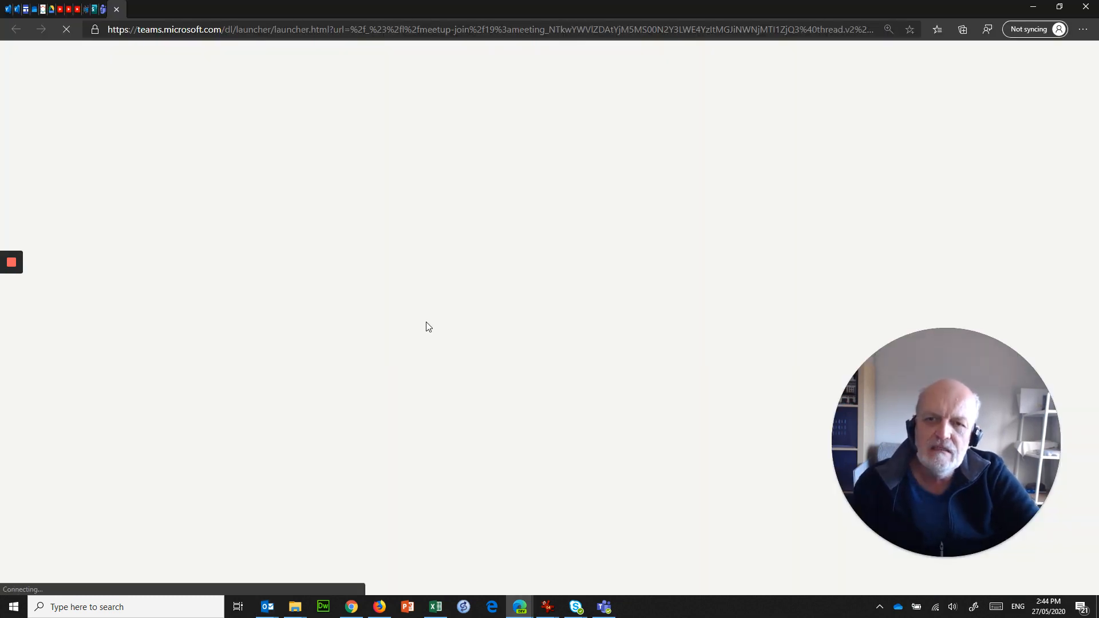
{"action": "left_click", "coordinate": [624, 113]}
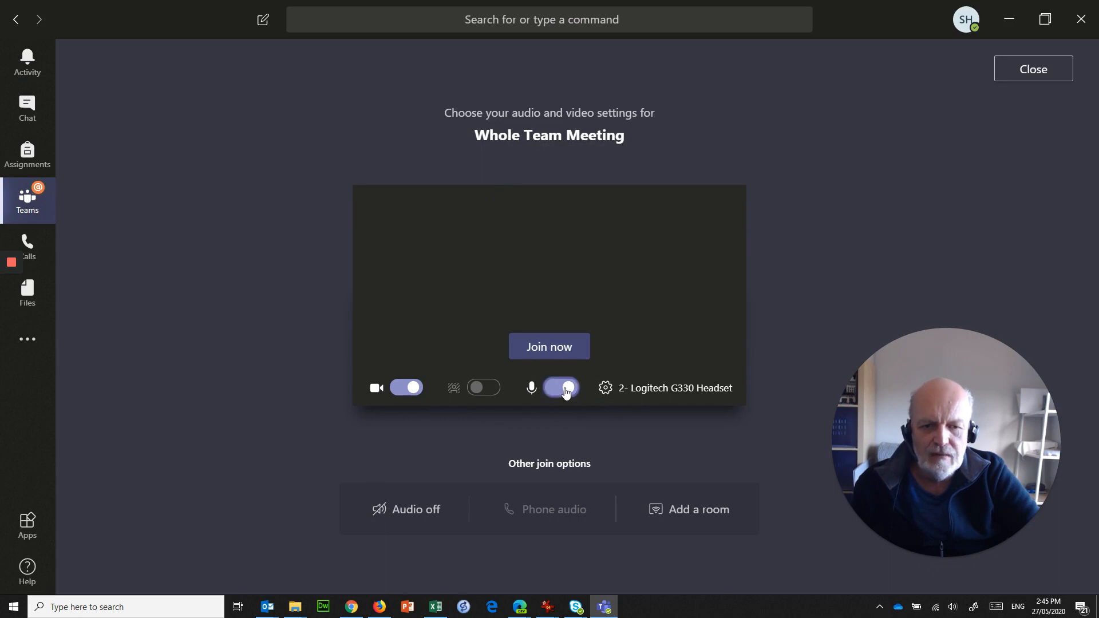
- Turn on background effects with the blur option and join the meeting
{"action": "left_click", "coordinate": [489, 391]}
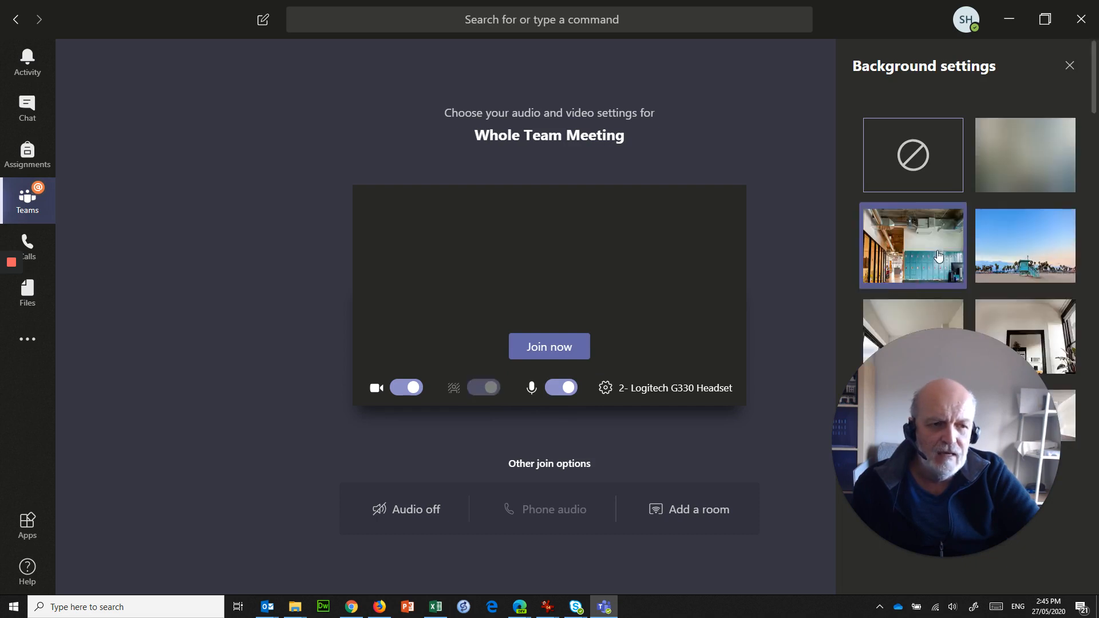
{"action": "left_click", "coordinate": [1019, 169]}
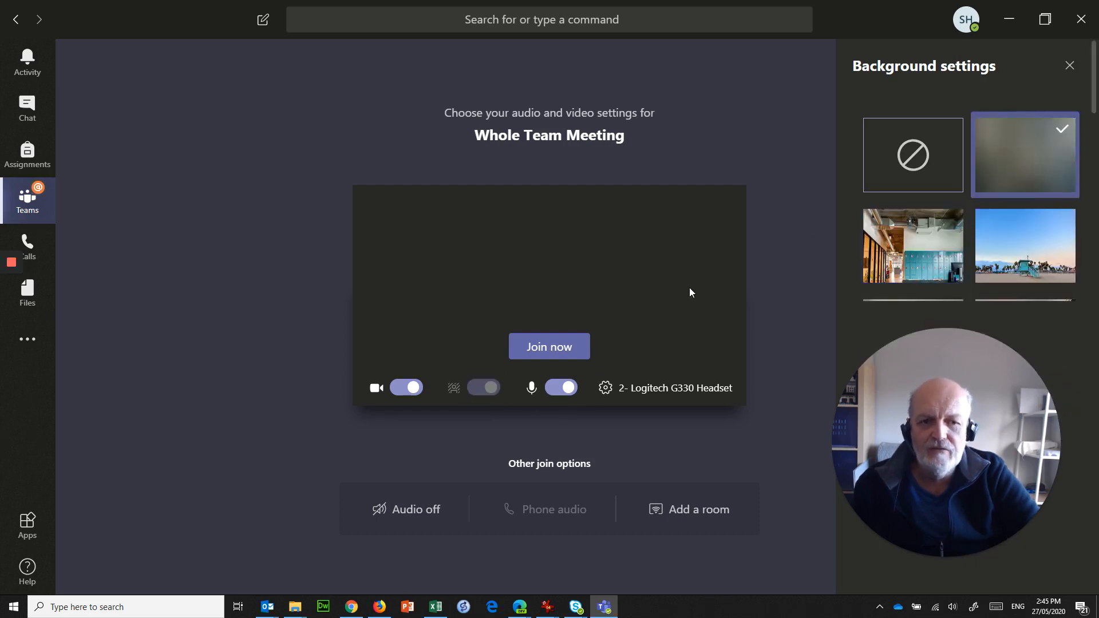
{"action": "left_click", "coordinate": [557, 348]}
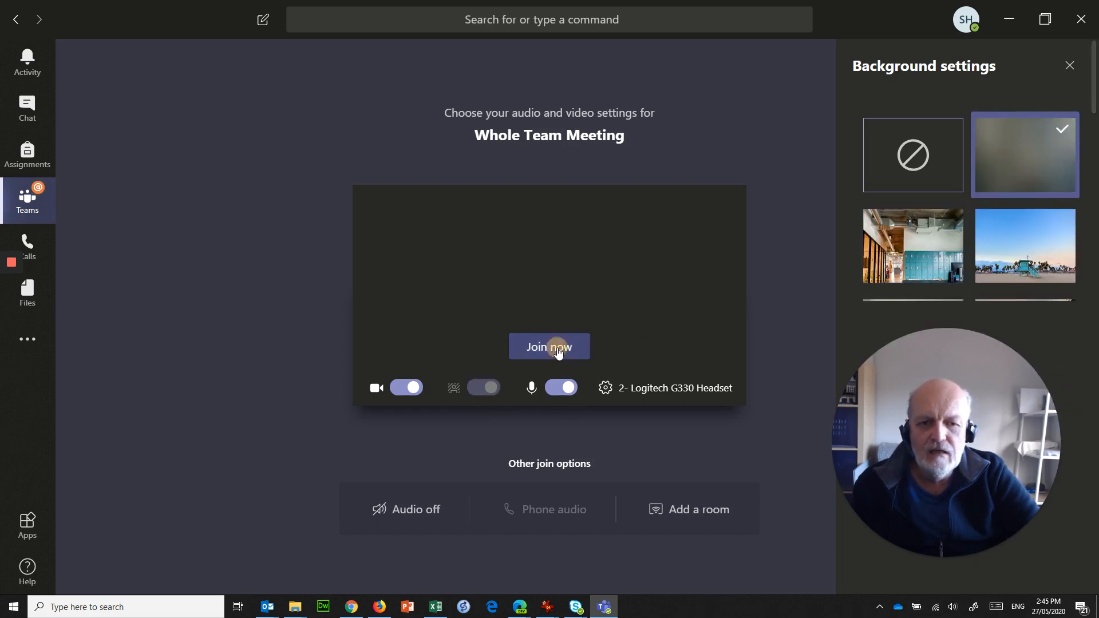
- Dismiss the webcam warning and restart the video by turning the camera off and on again
{"action": "mouse_move", "coordinate": [934, 552]}
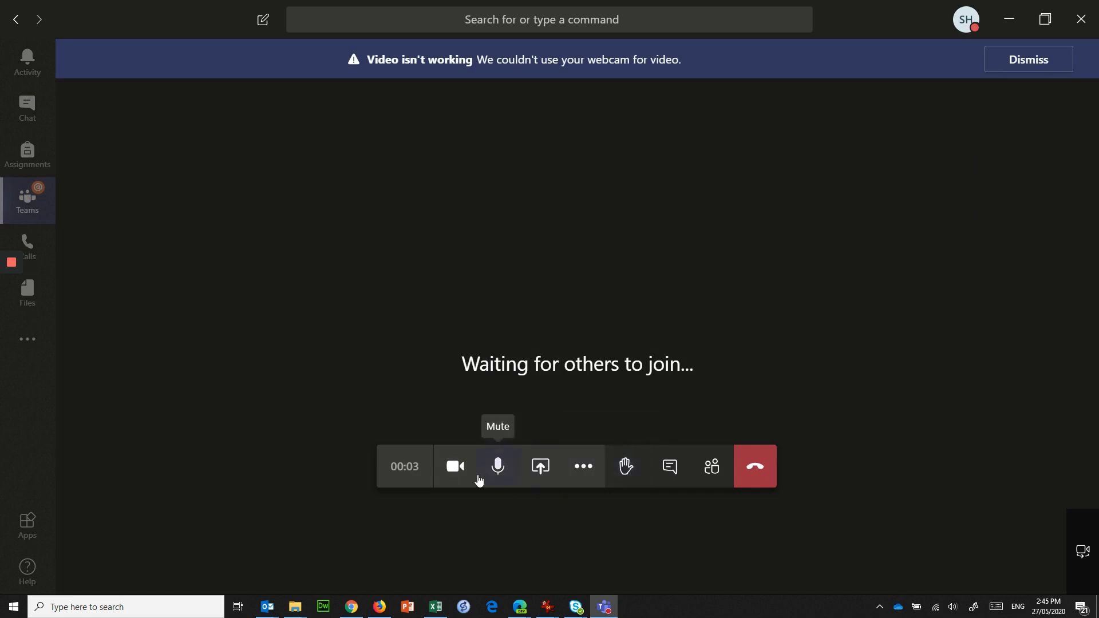
{"action": "left_click", "coordinate": [1037, 63]}
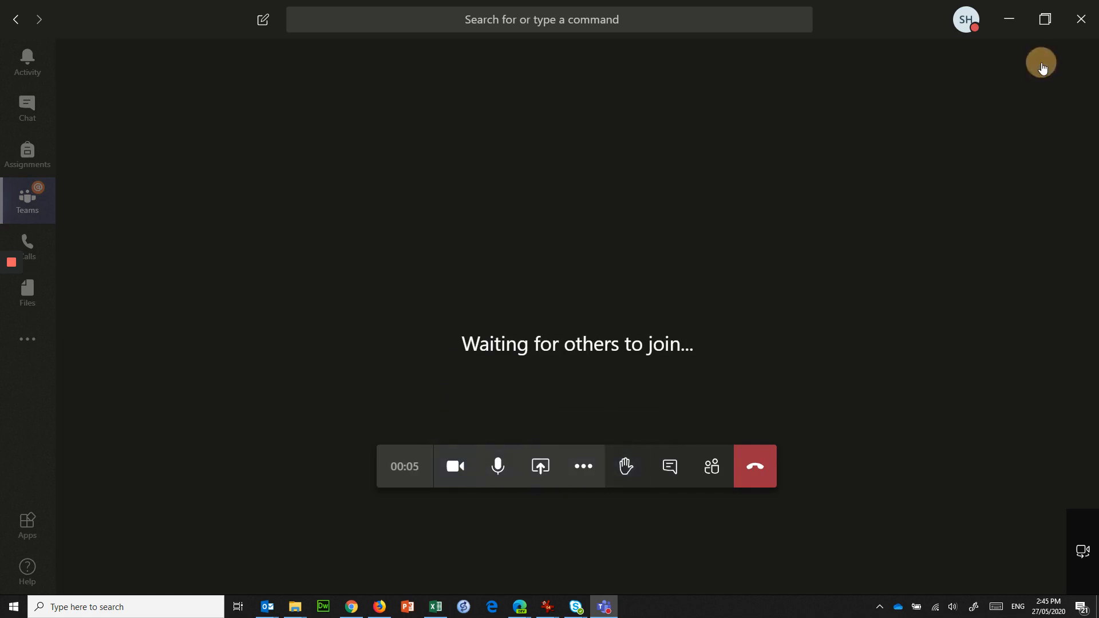
{"action": "left_click", "coordinate": [455, 466]}
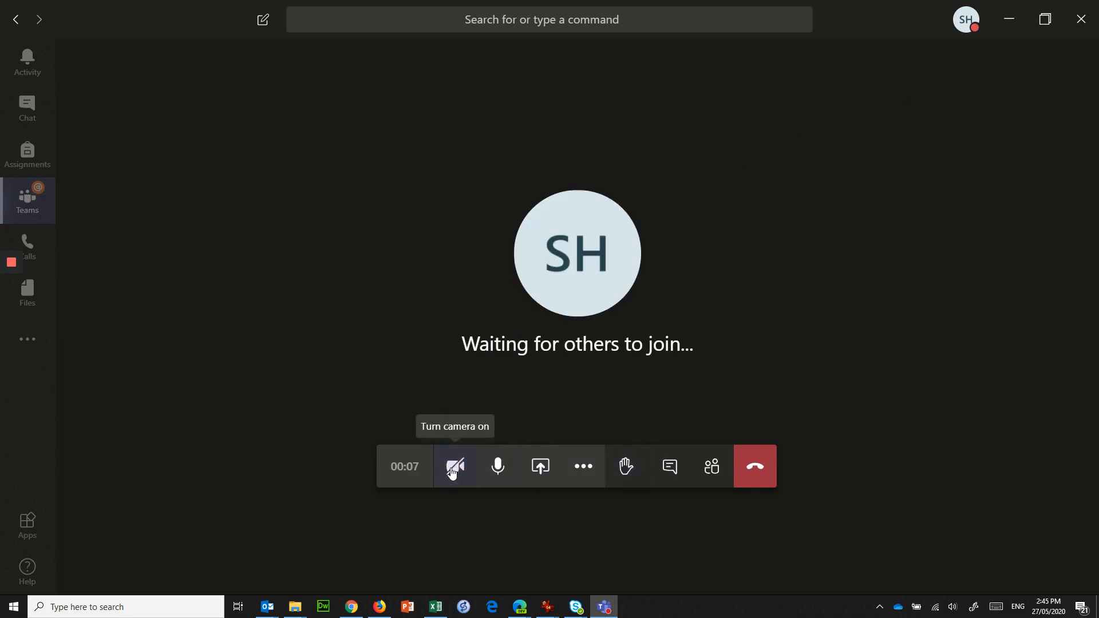
{"action": "left_click", "coordinate": [454, 467]}
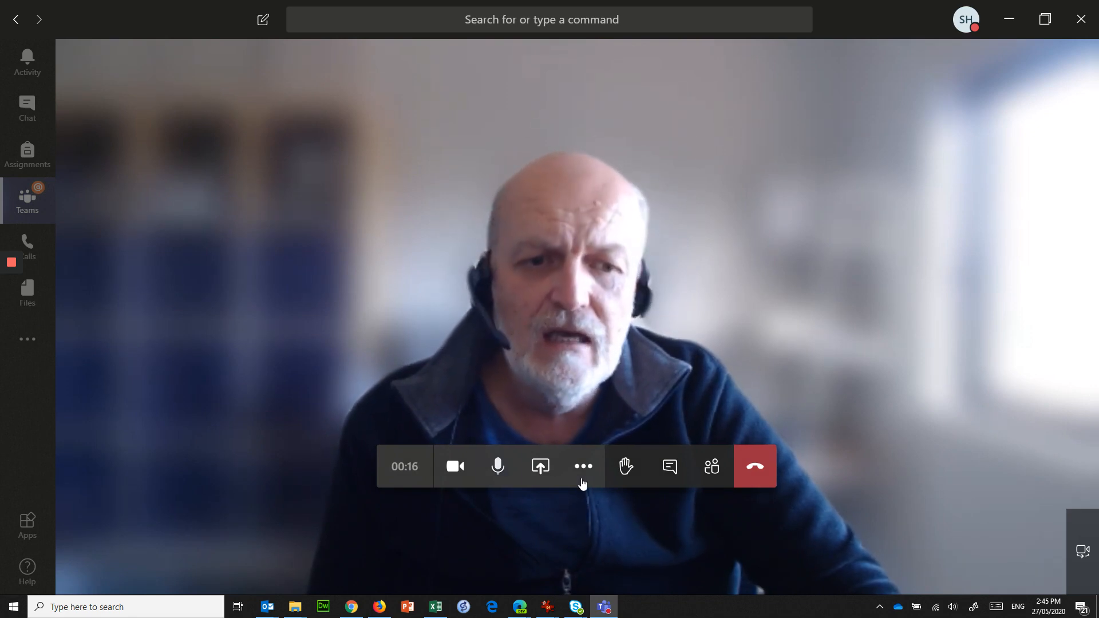
- Show the list of people in the meeting
{"action": "left_click", "coordinate": [712, 466]}
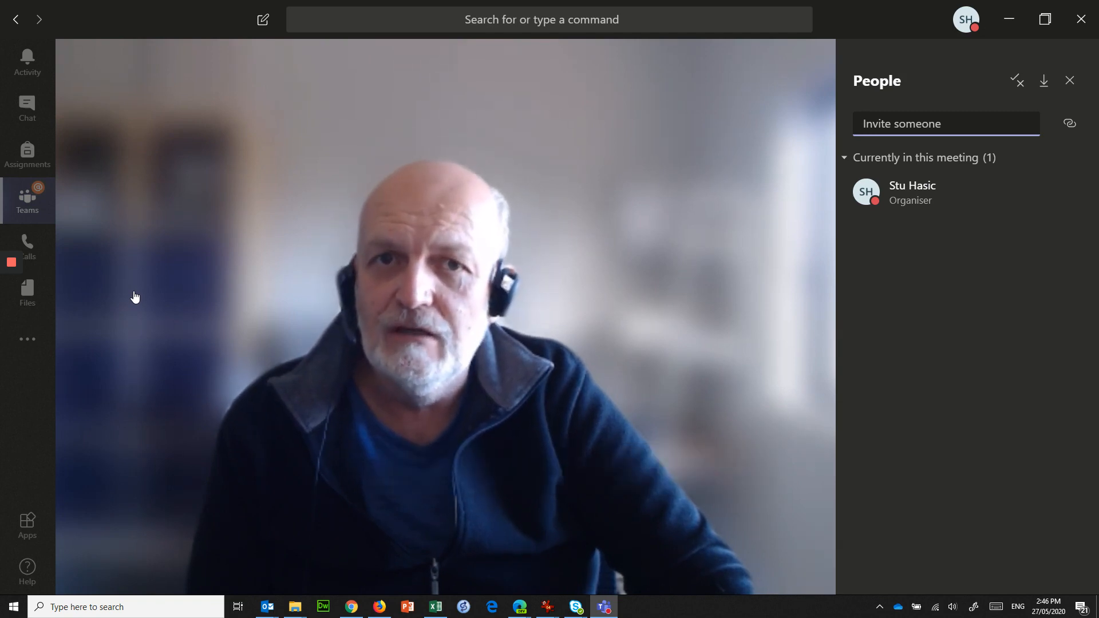
{"action": "mouse_move", "coordinate": [9, 264]}
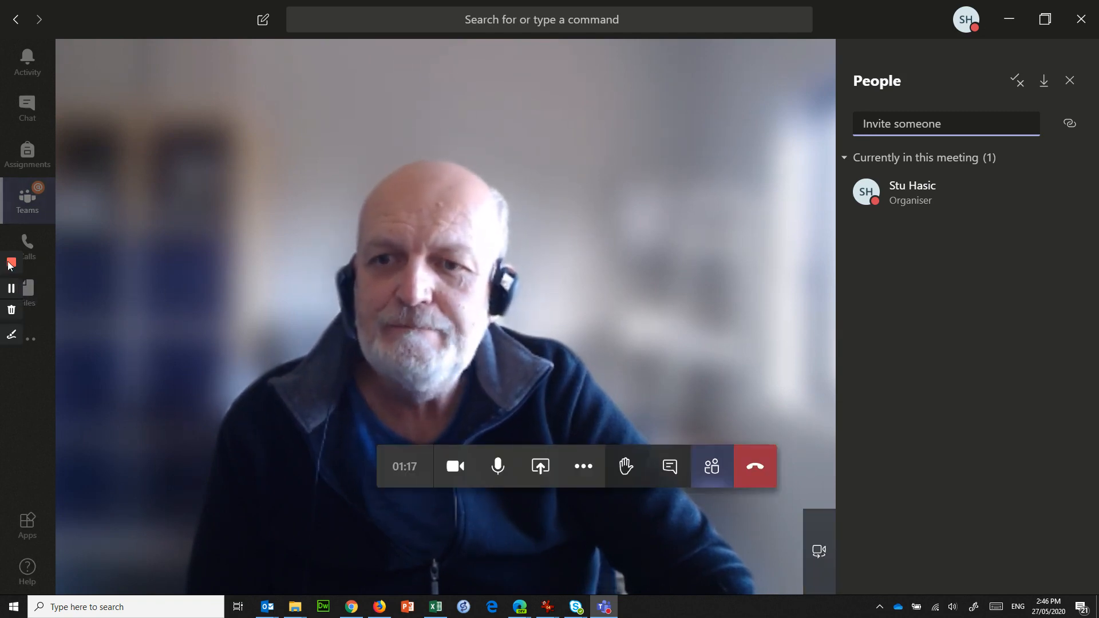